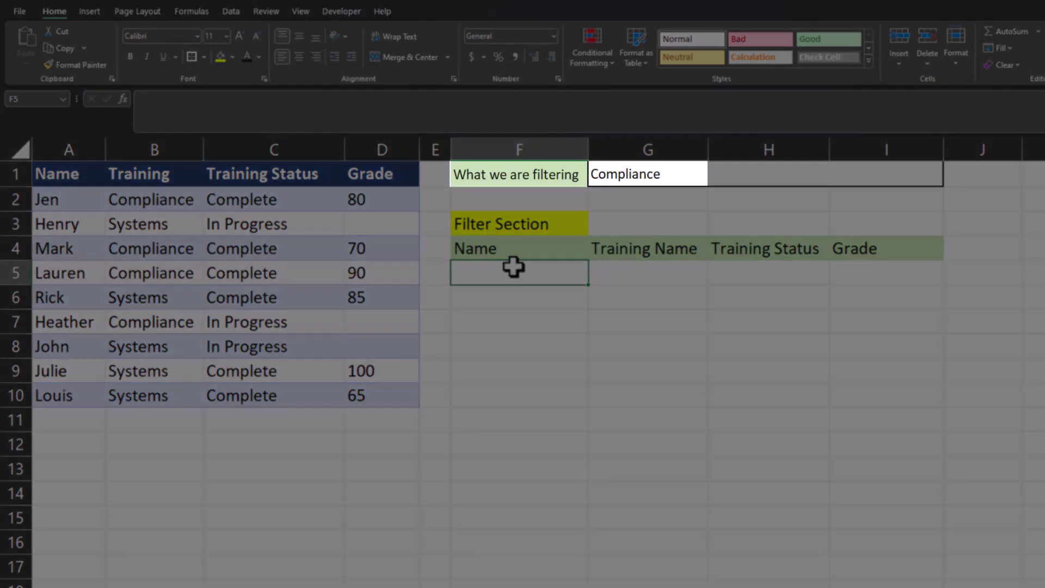
Enter =FILTER(TrainingReport,TrainingName="Compliance") in F5 to list Jen, Mark, Lauren and Heather
type("=filter")
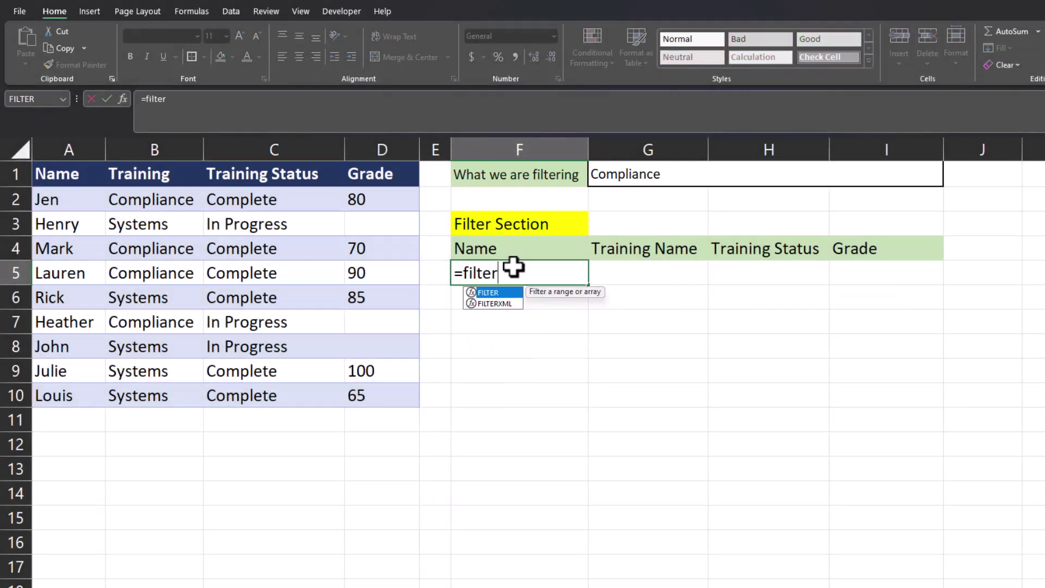
double_click(505, 291)
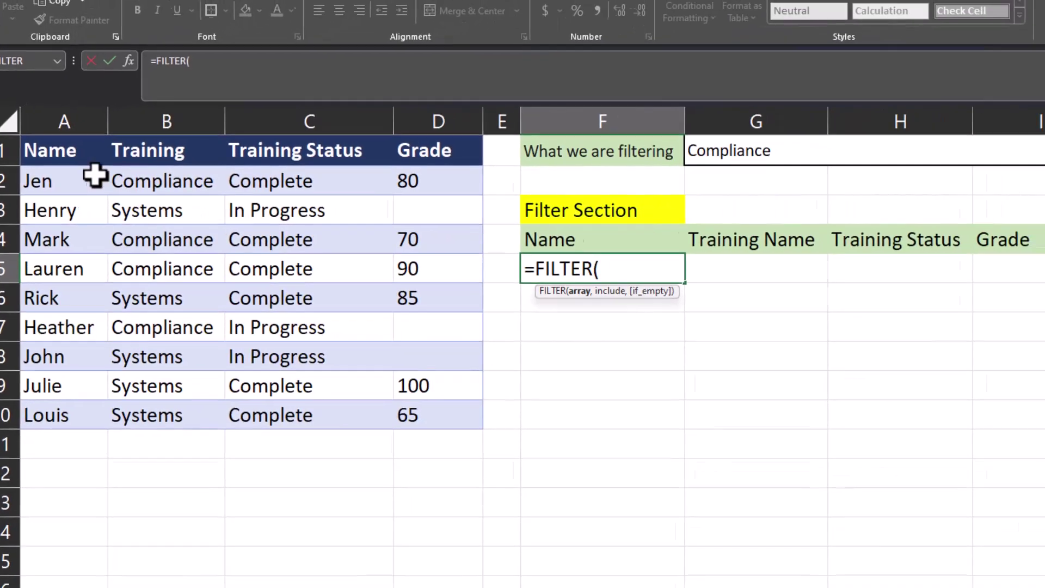
left_click_drag(131, 149, 475, 393)
left_click_drag(342, 346, 423, 397)
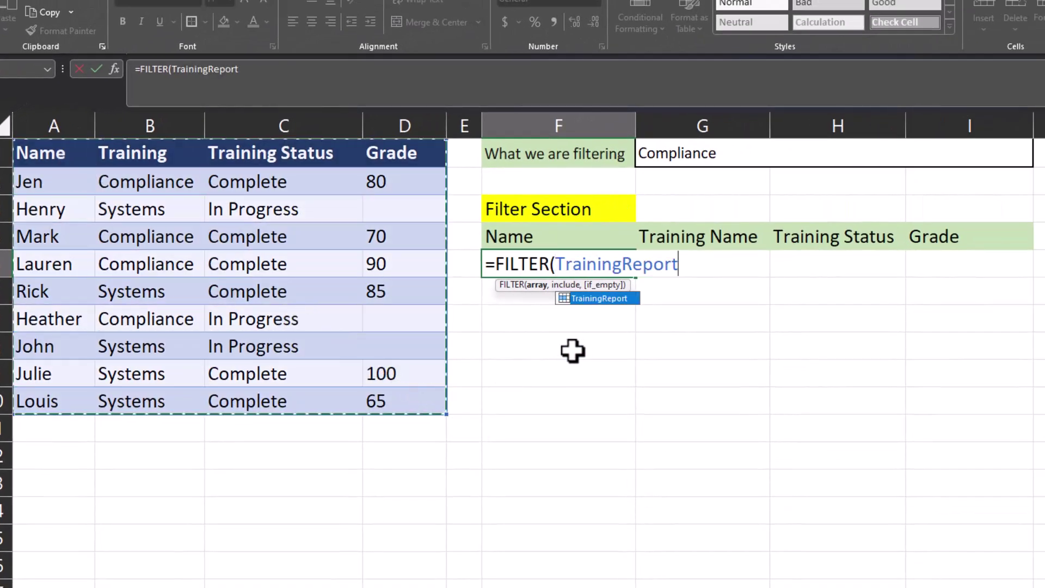
type(",")
left_click_drag(170, 159, 180, 403)
type("=\"Com")
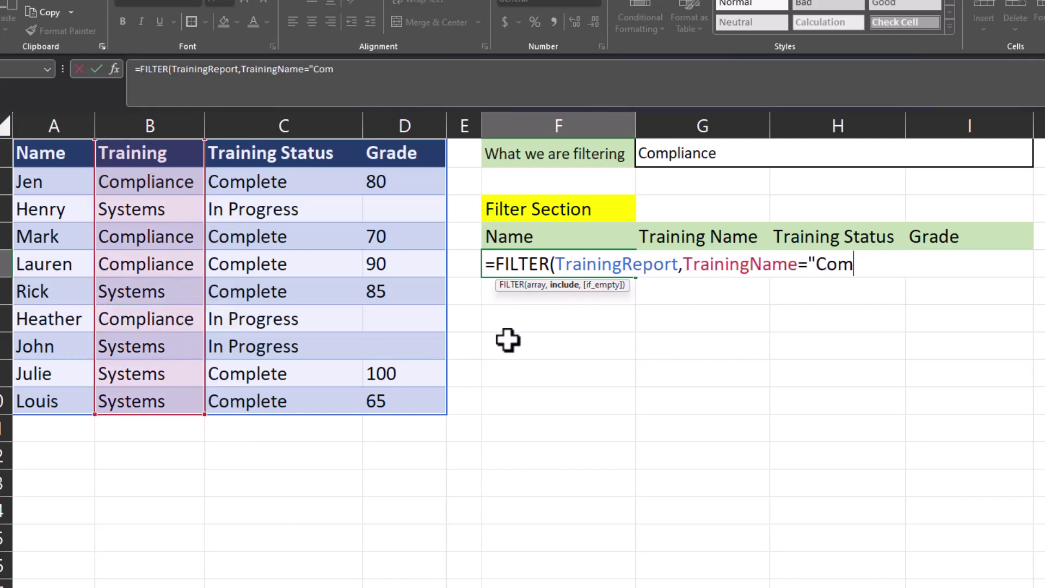
type("pliance\"")
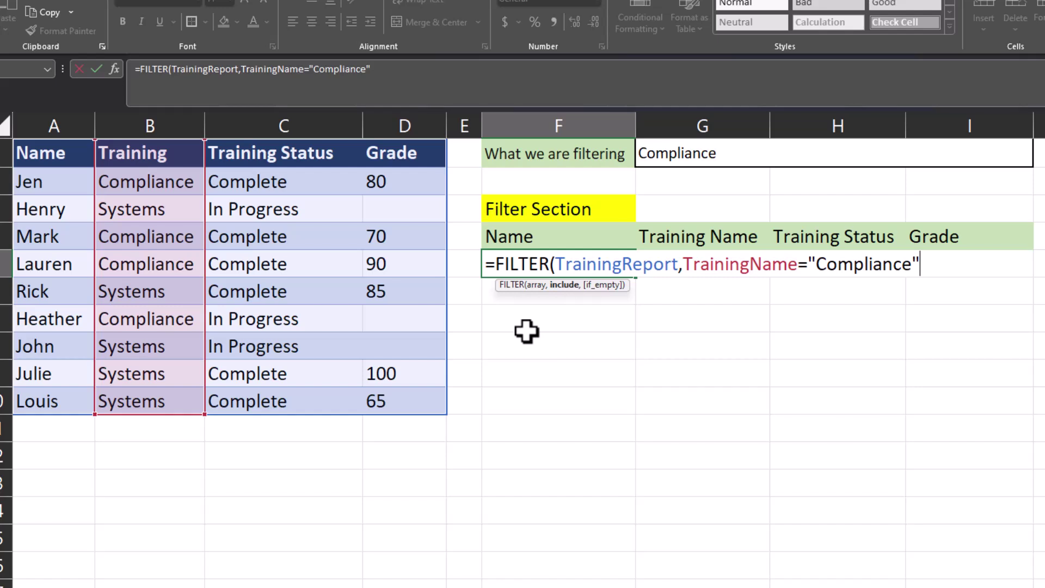
type(")")
key("Return")
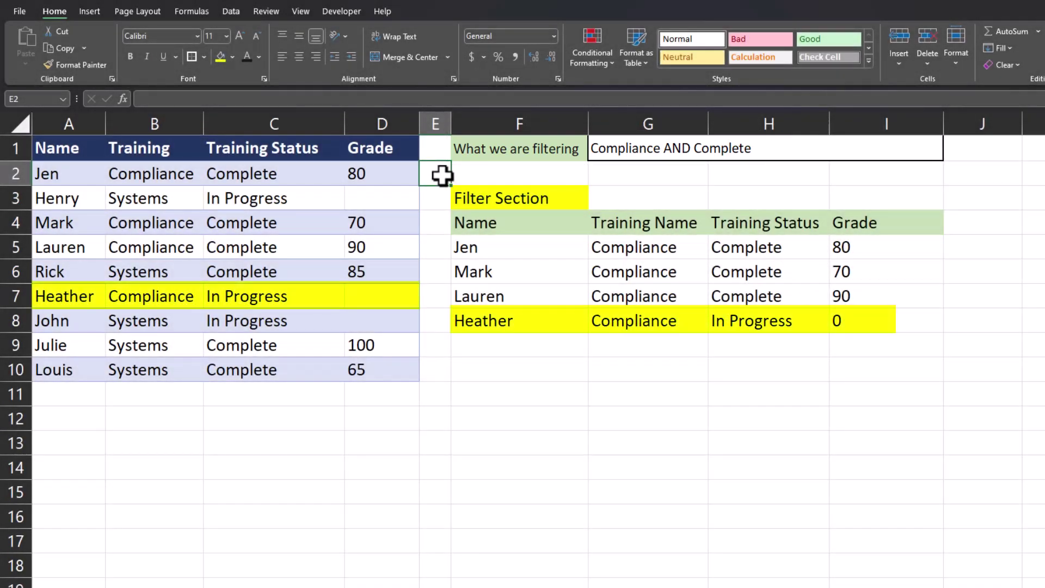
Multiply the Compliance test by (TrainingStatus="Complete") in the F5 FILTER formula
left_click(511, 246)
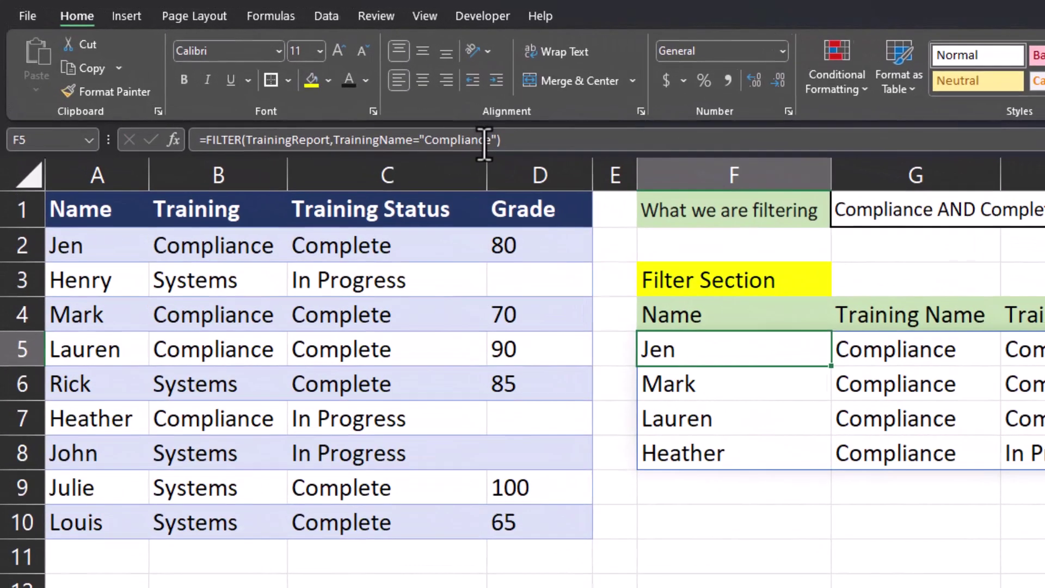
left_click(421, 126)
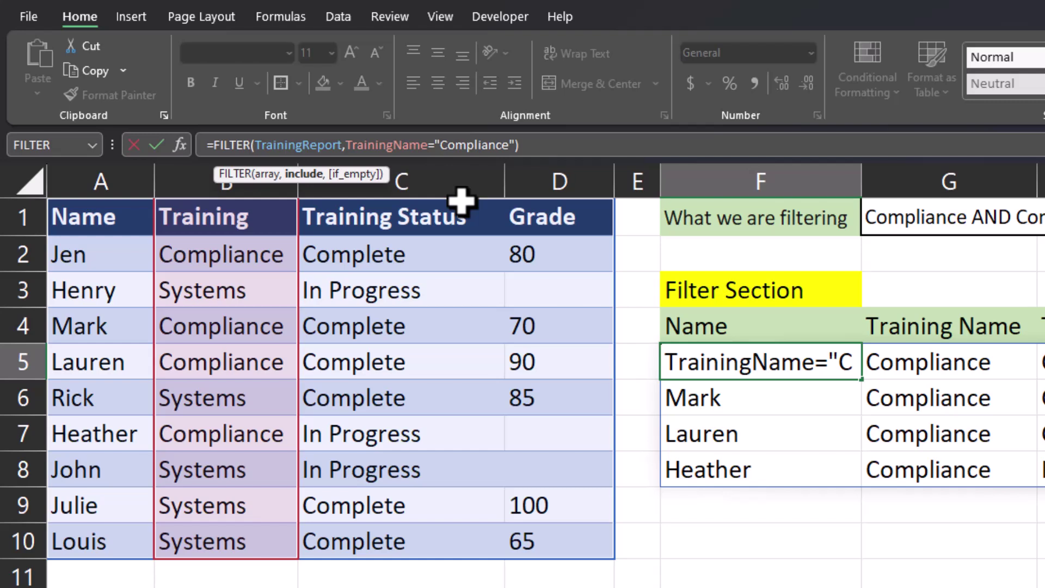
type("(")
left_click(515, 145)
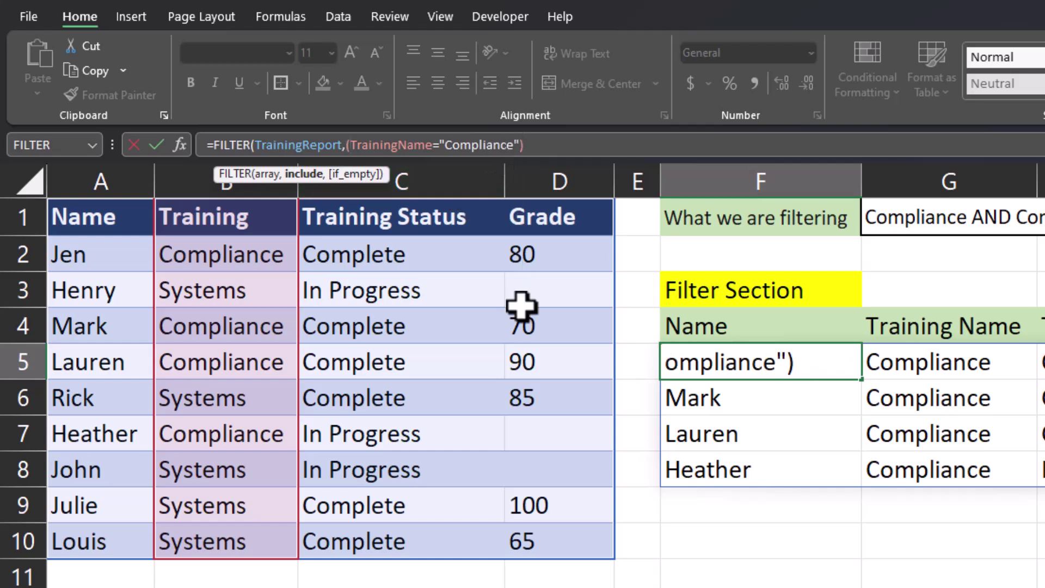
key("Right")
type(")*")
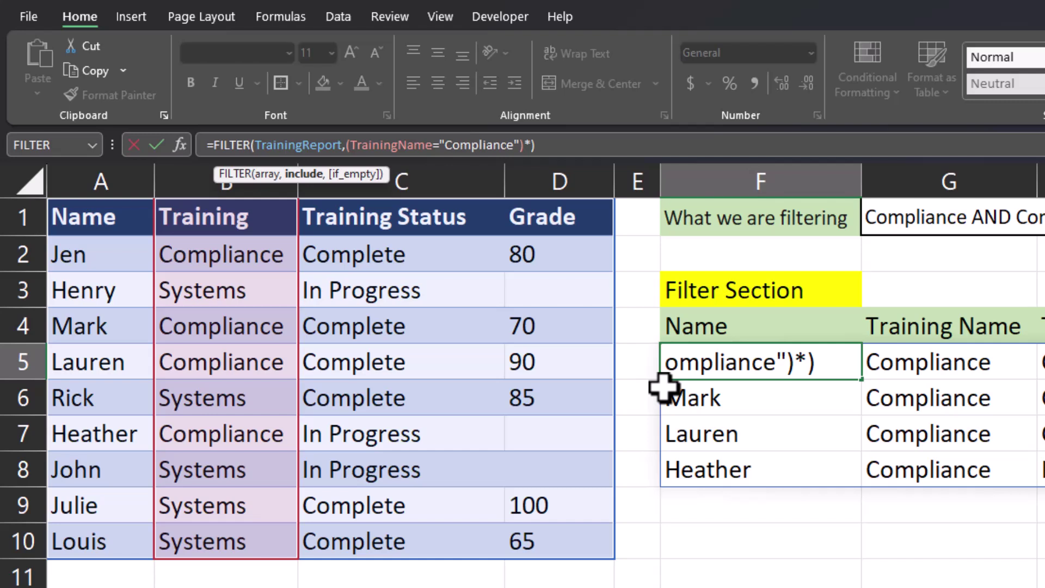
type("(")
left_click_drag(474, 217, 450, 525)
type("=\"")
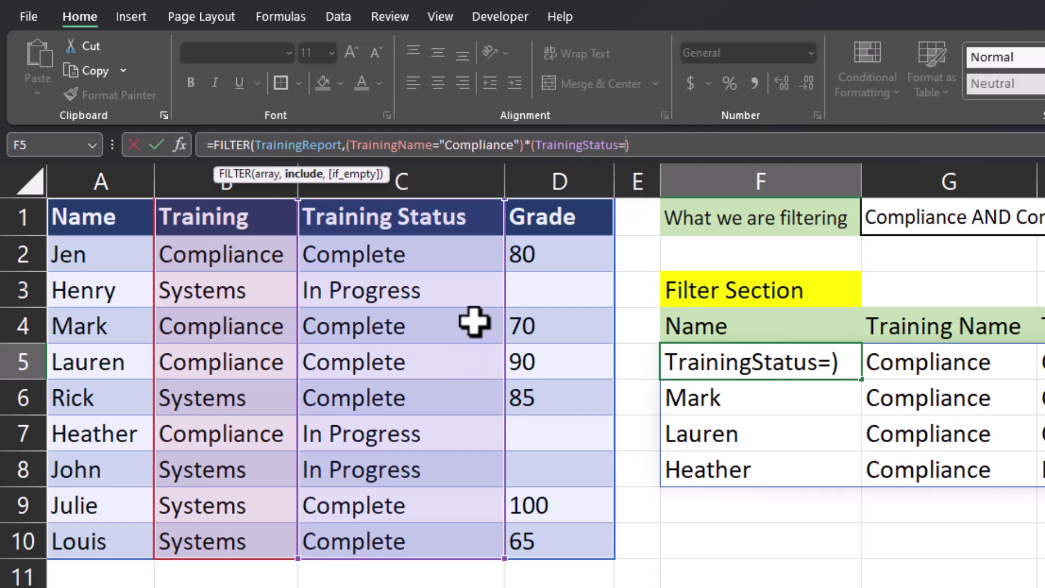
type("Complete\"")
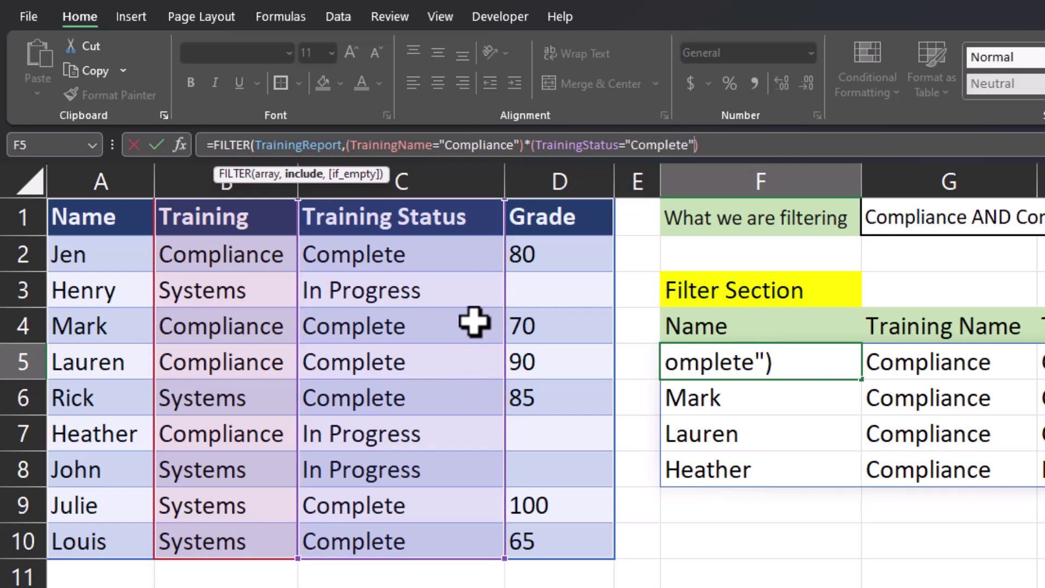
type(")")
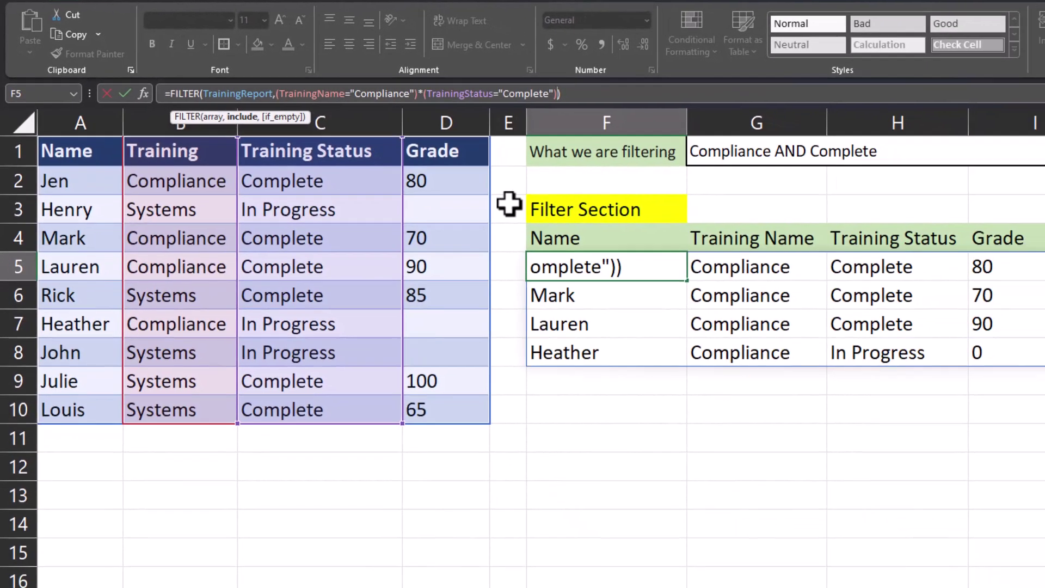
key("Return")
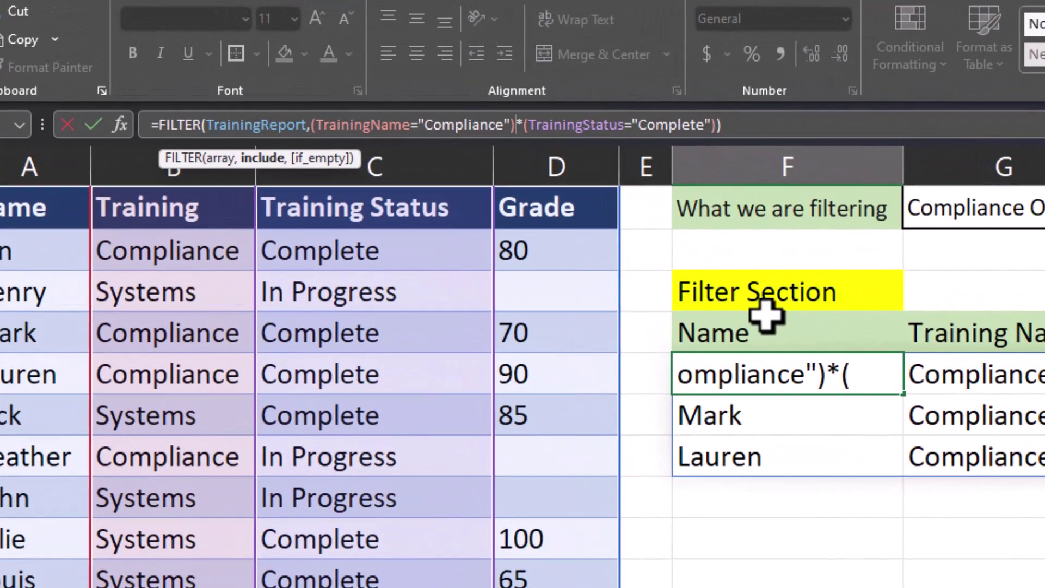
Add +(TrainingName="Systems") after the Compliance condition in F5, showing seven records
type("+")
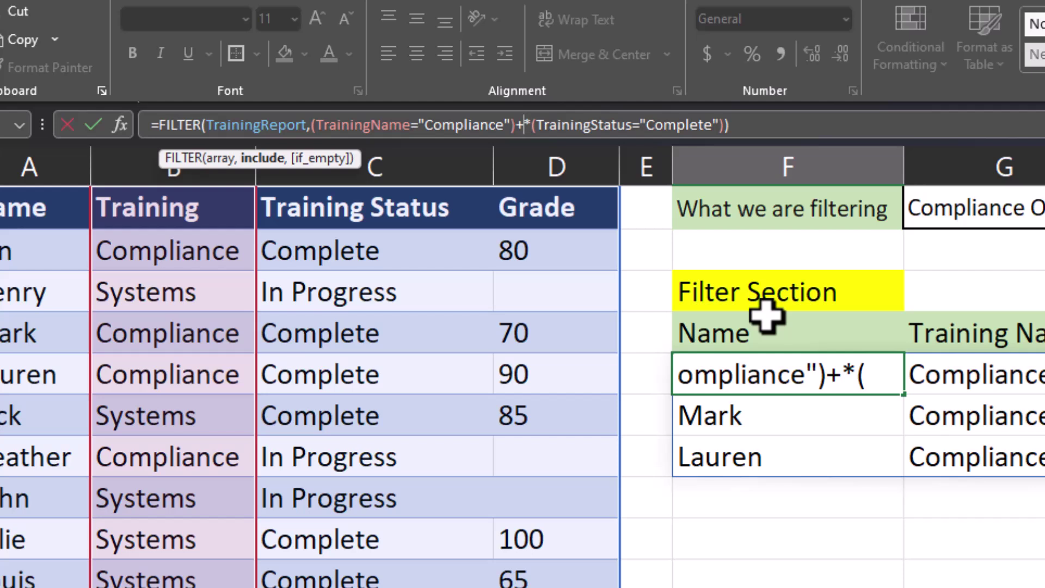
type("(")
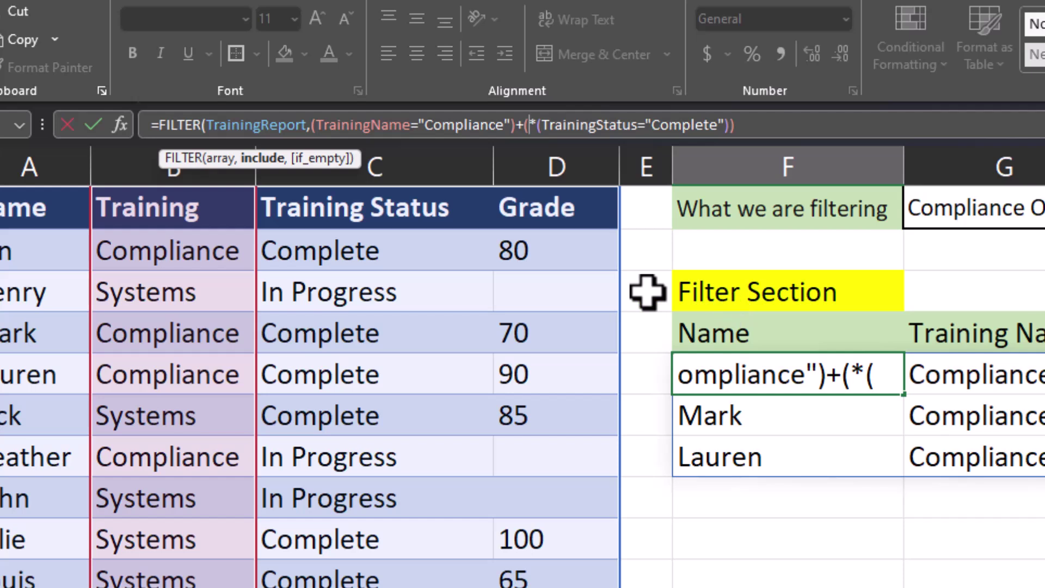
left_click_drag(242, 206, 184, 567)
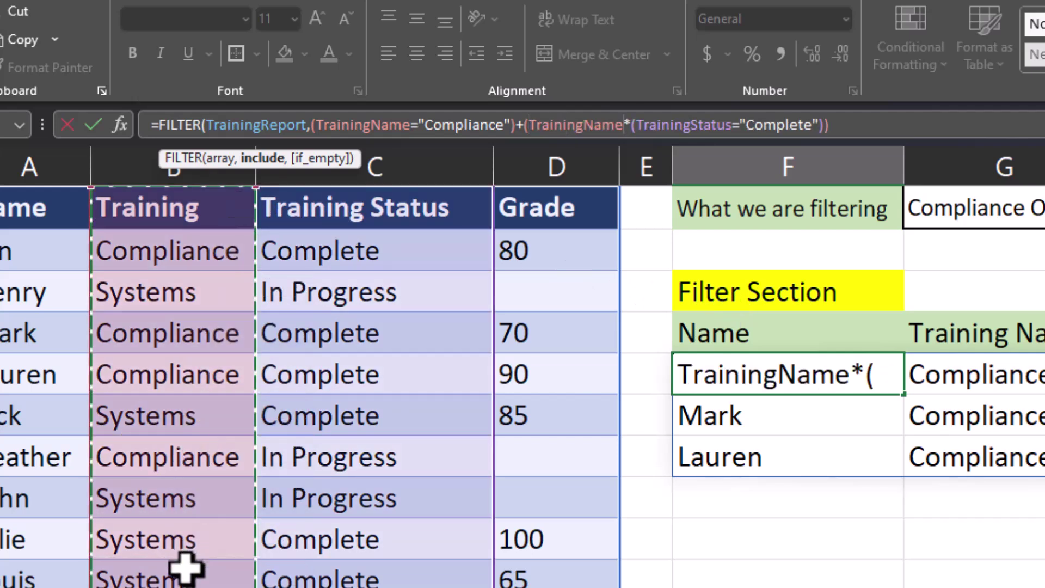
type("=\"Syste")
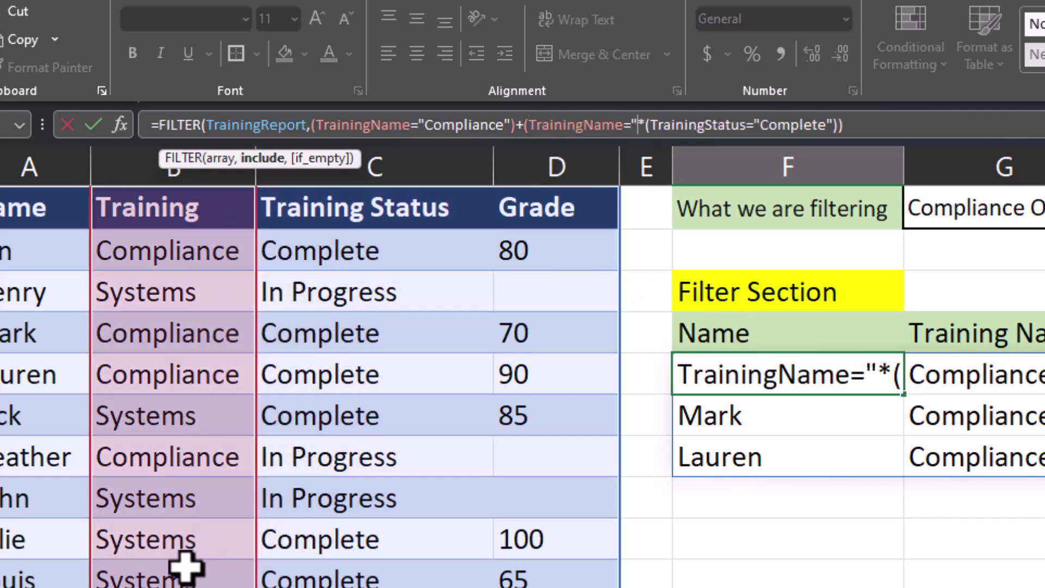
type("ms\")")
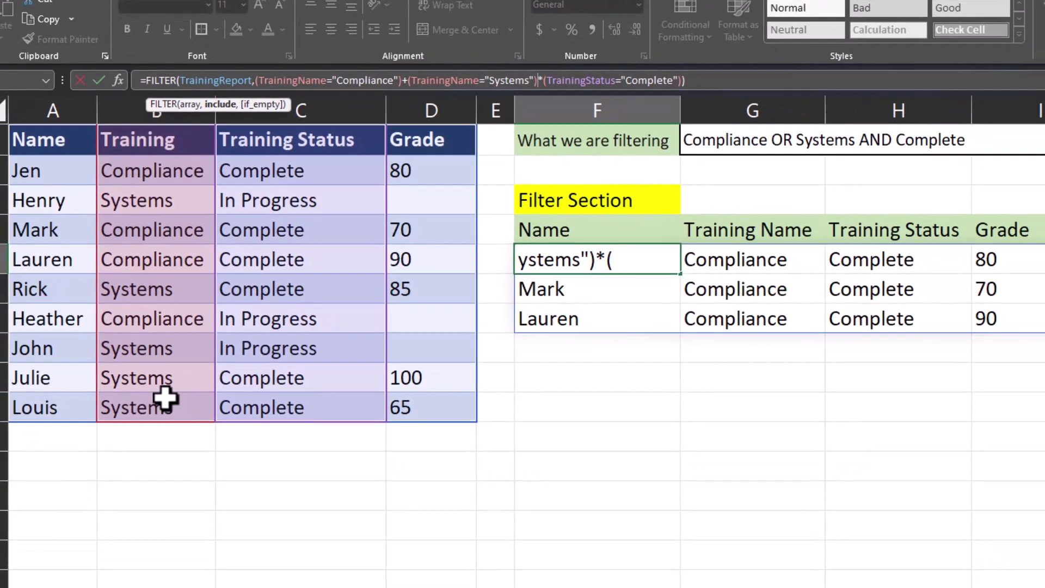
key("Return")
key("Up")
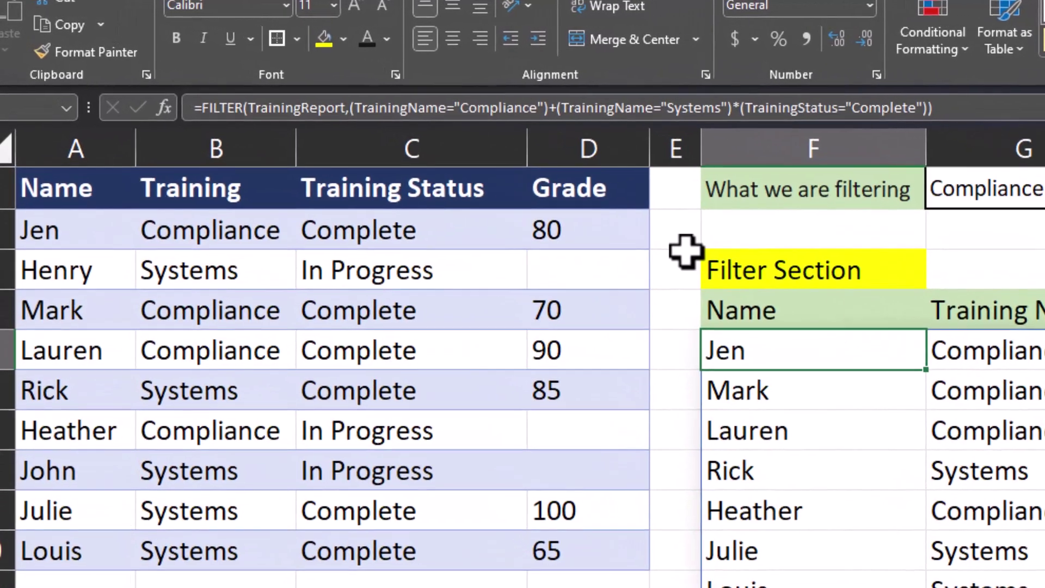
Wrap the Compliance and Systems conditions together in parentheses within the F5 formula
key("F2")
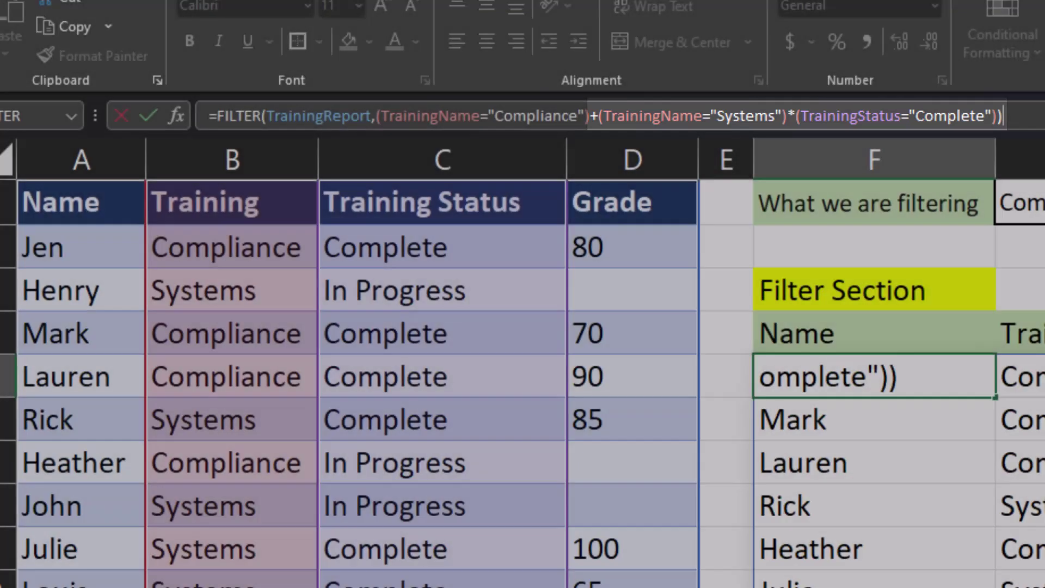
key("Left")
key("Left")
key("Left")
key("Left")
key("Left")
key("Left")
key("Left")
key("Left")
key("Left")
key("Left")
key("Left")
key("Left")
key("Left")
key("Left")
key("Left")
key("Left")
key("Left")
key("Left")
key("Left")
key("Left")
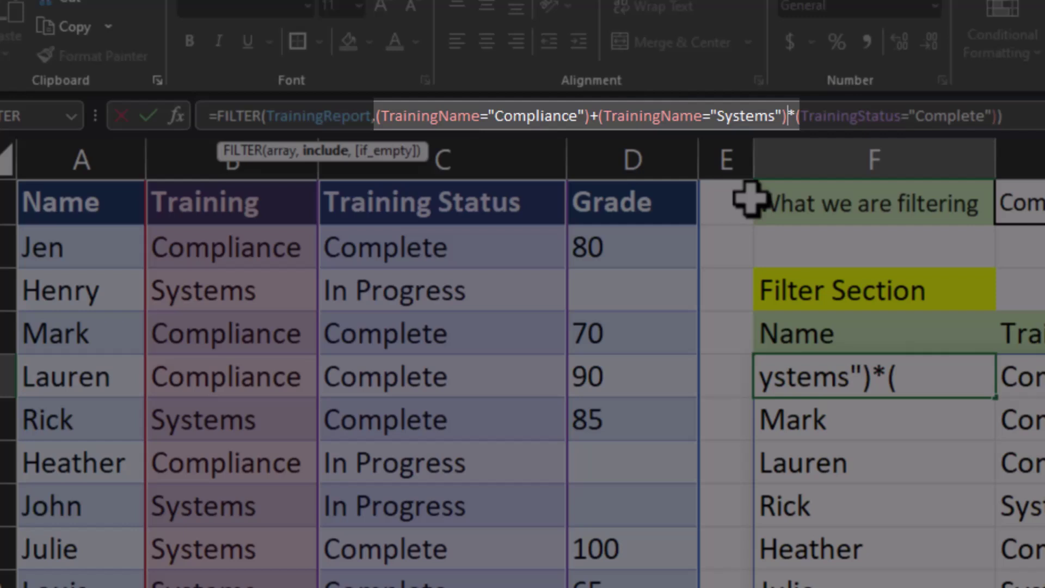
type(")")
left_click(376, 115)
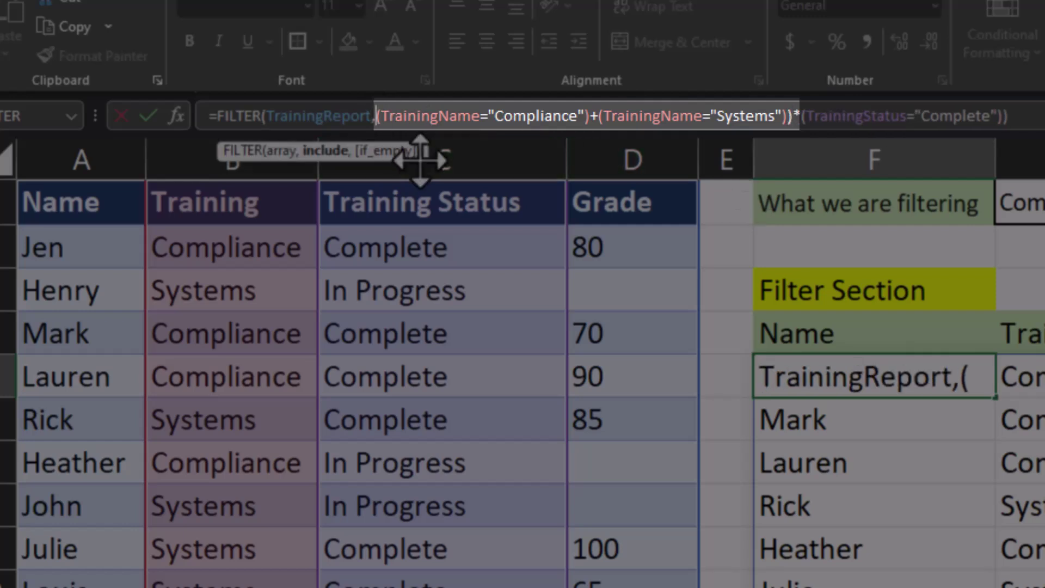
type("(")
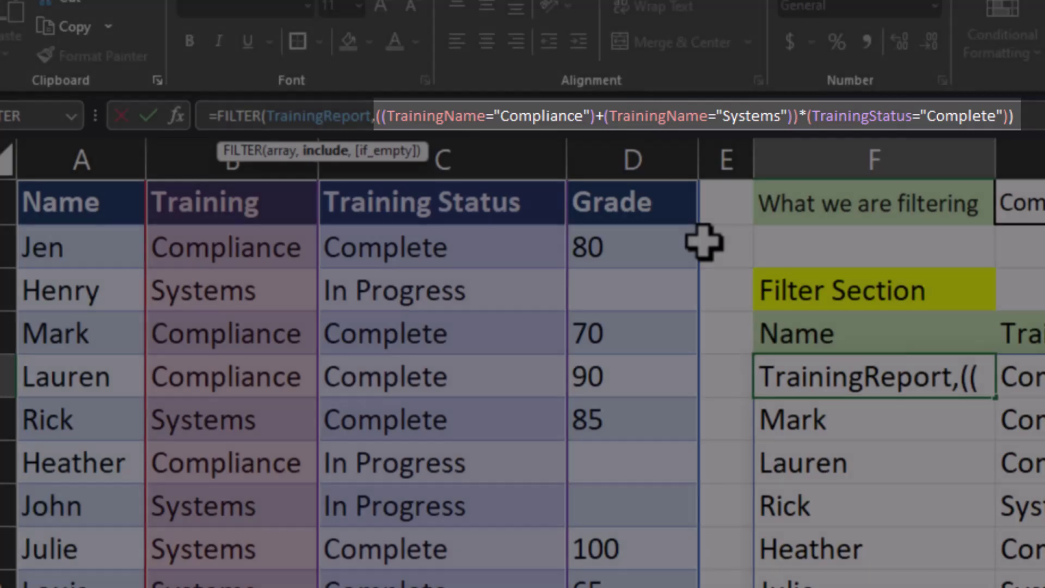
Add *(Grade>=80) using the Grade column, leaving Jen, Lauren, Rick and Julie
key("Return")
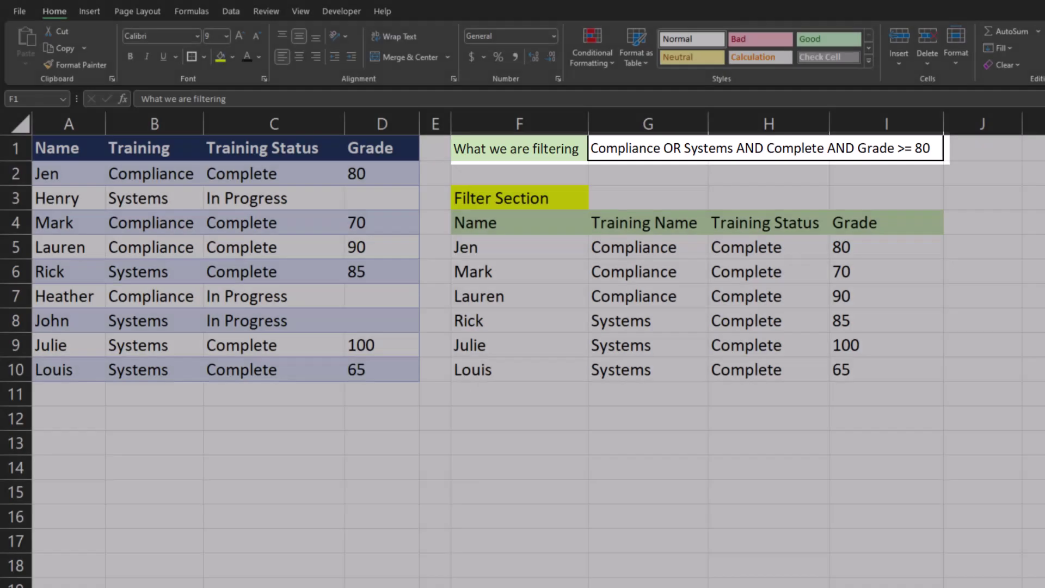
left_click(522, 244)
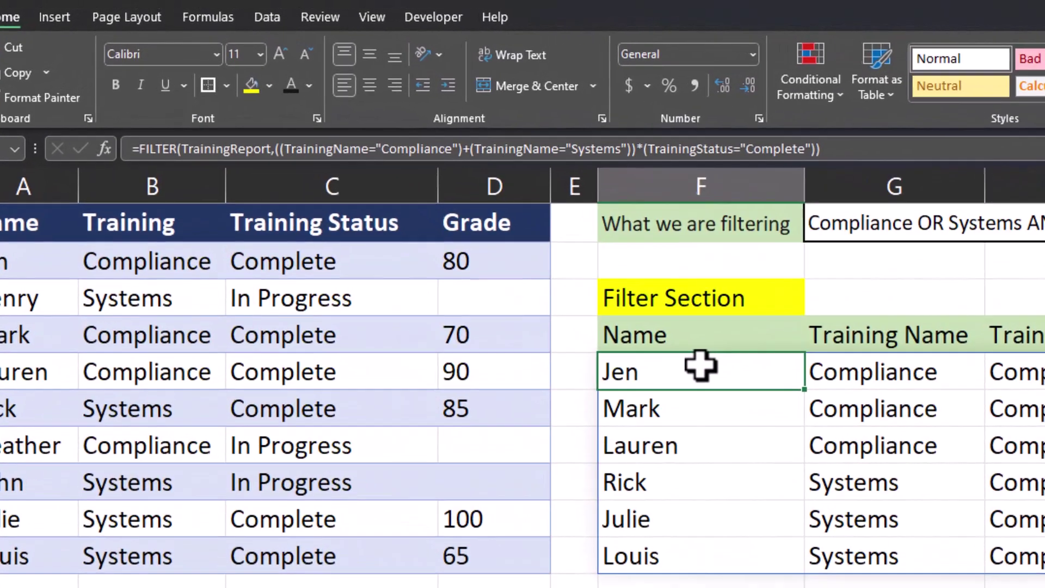
left_click(733, 125)
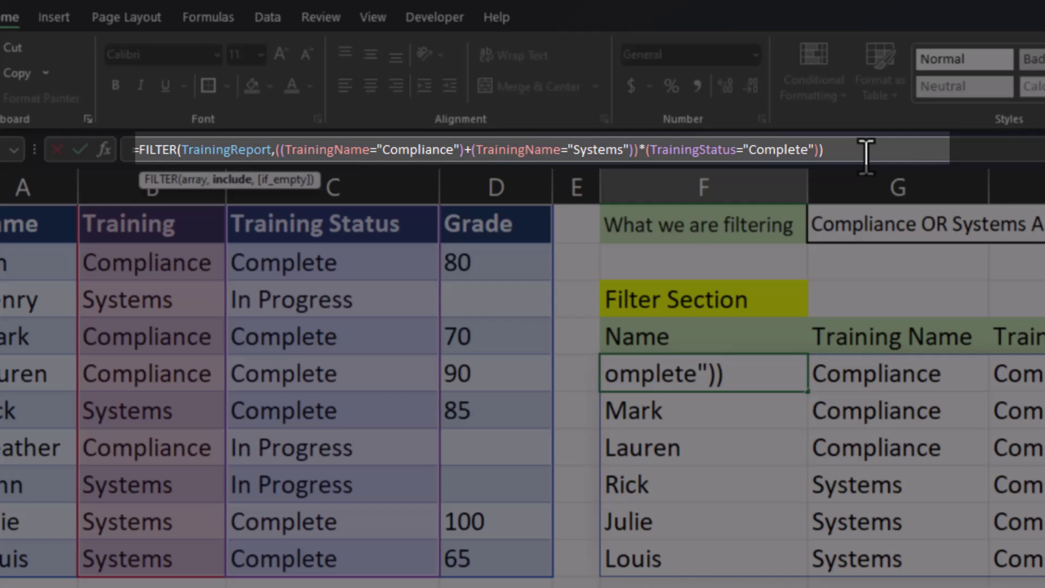
type("*(")
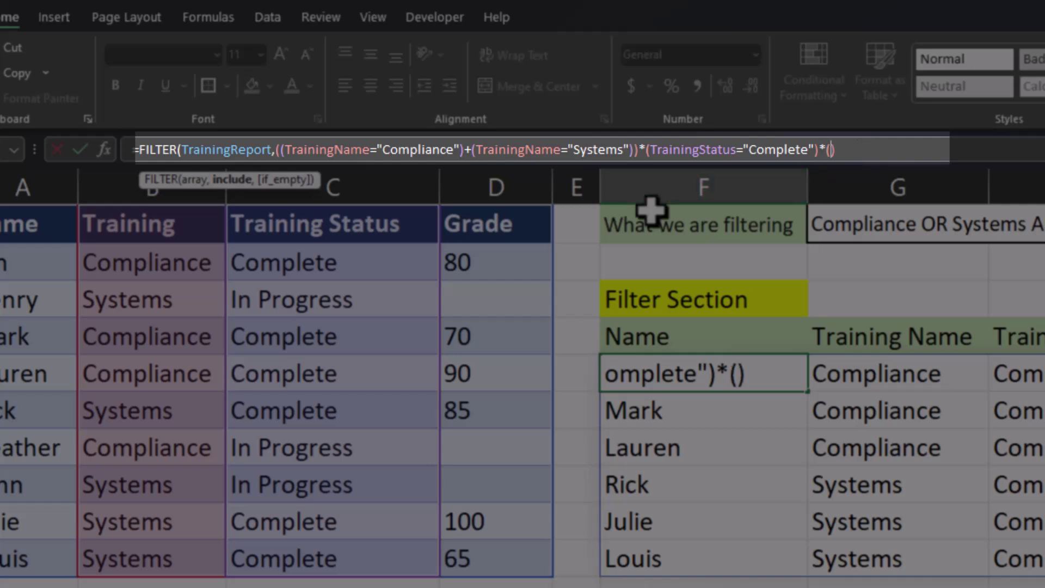
left_click_drag(517, 263, 505, 556)
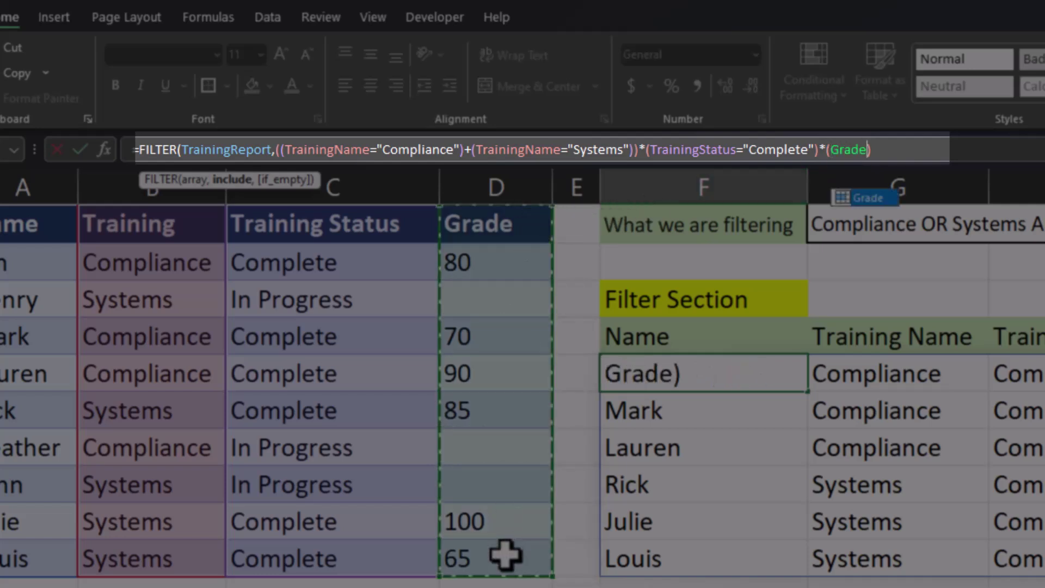
type(">=")
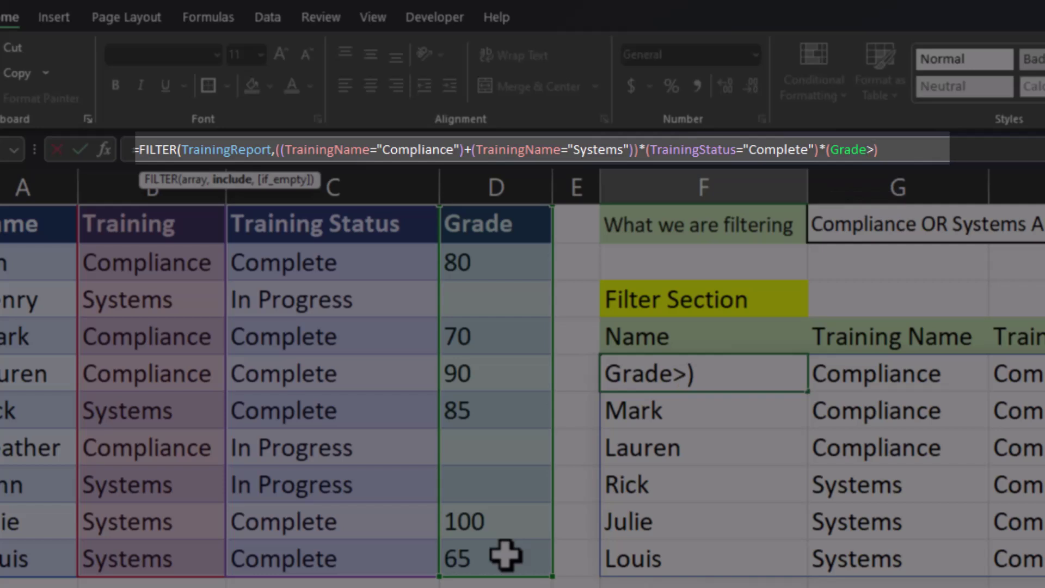
type("80")
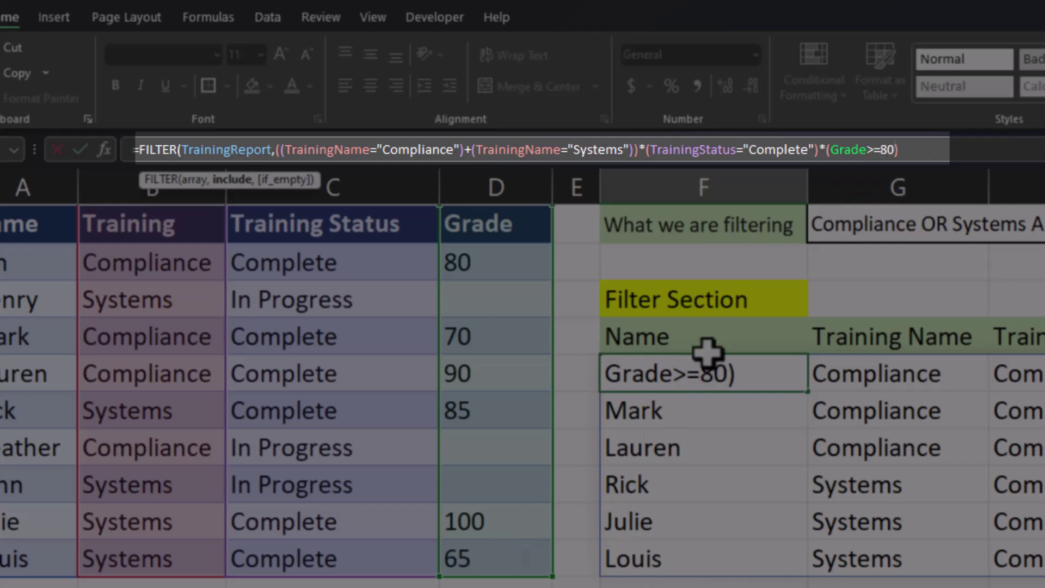
type(")")
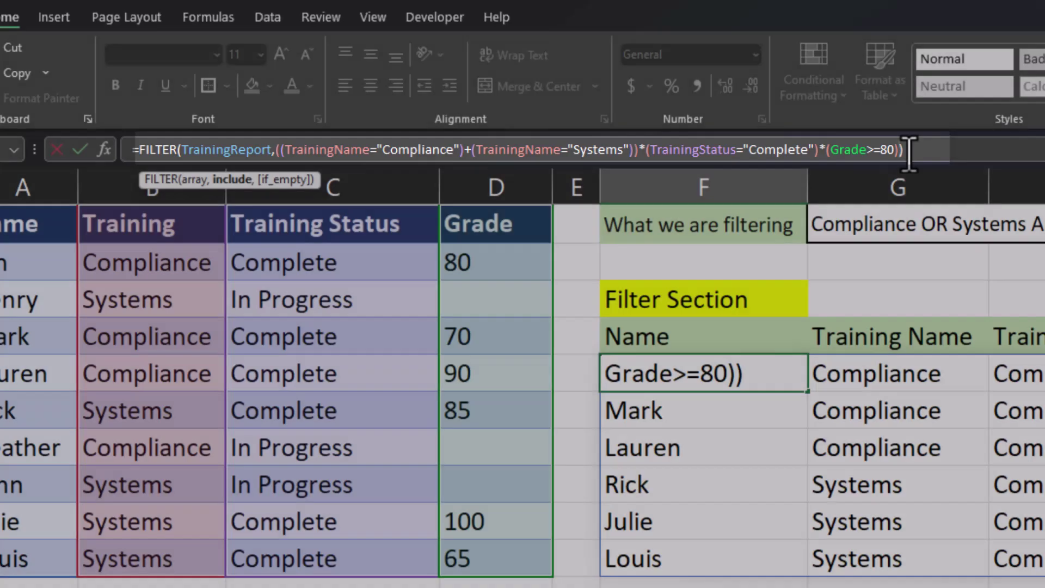
key("Return")
key("Up")
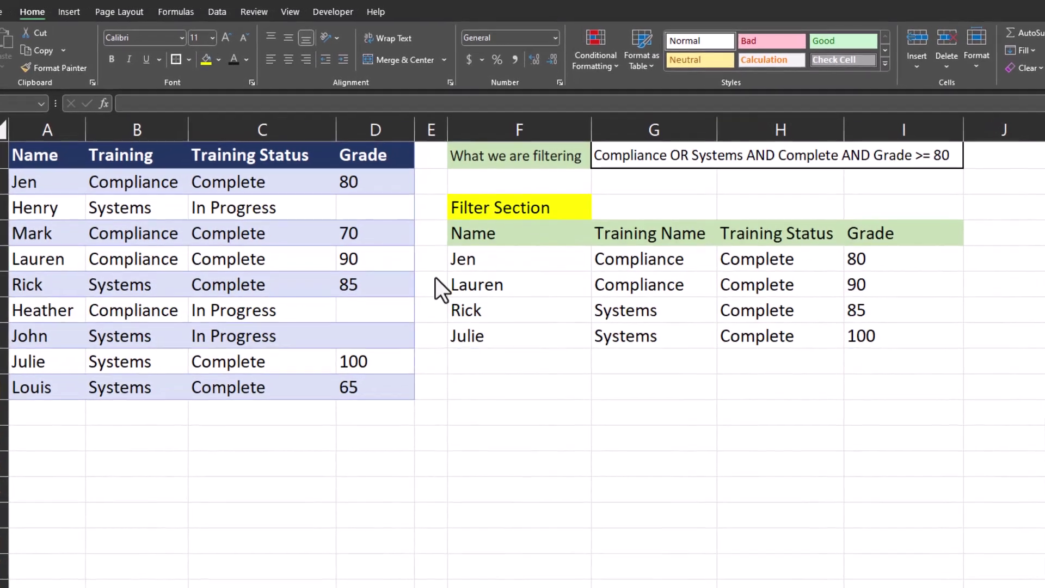
Wrap the F5 FILTER formula in CHOOSECOLS returning columns 1, 2 and 4
left_click(460, 247)
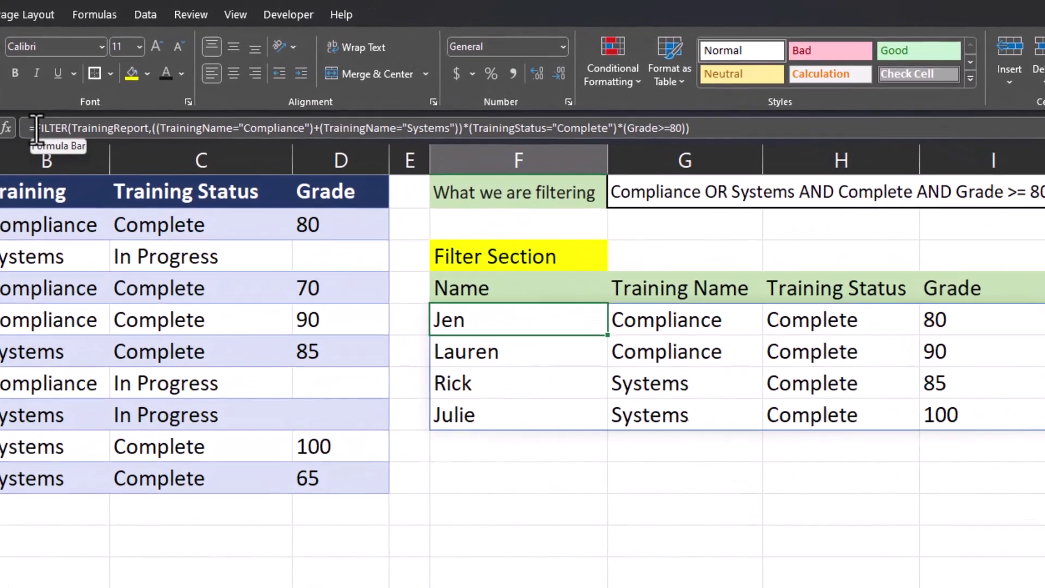
left_click(97, 111)
type("choo")
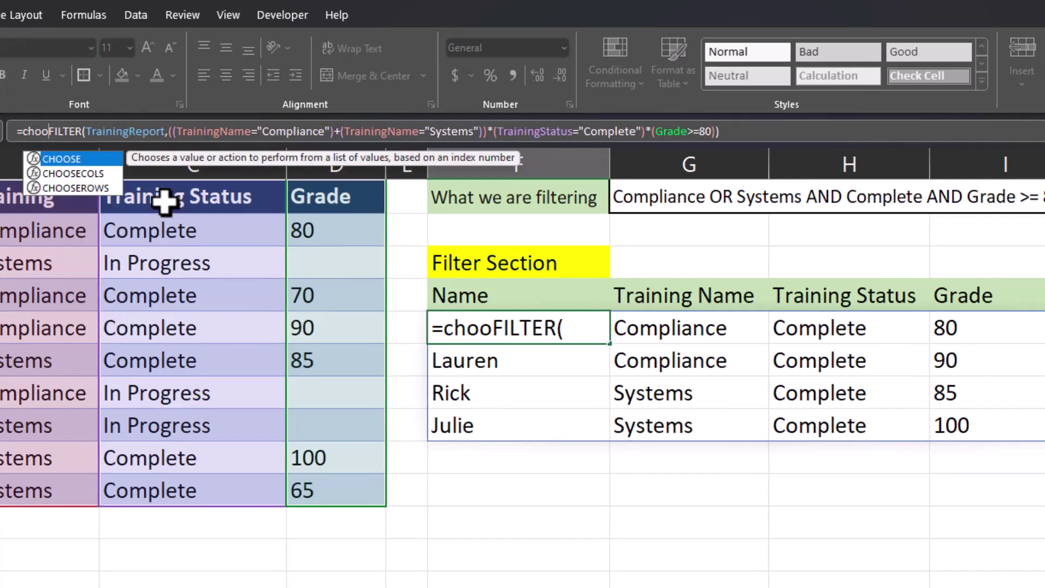
left_click(113, 173)
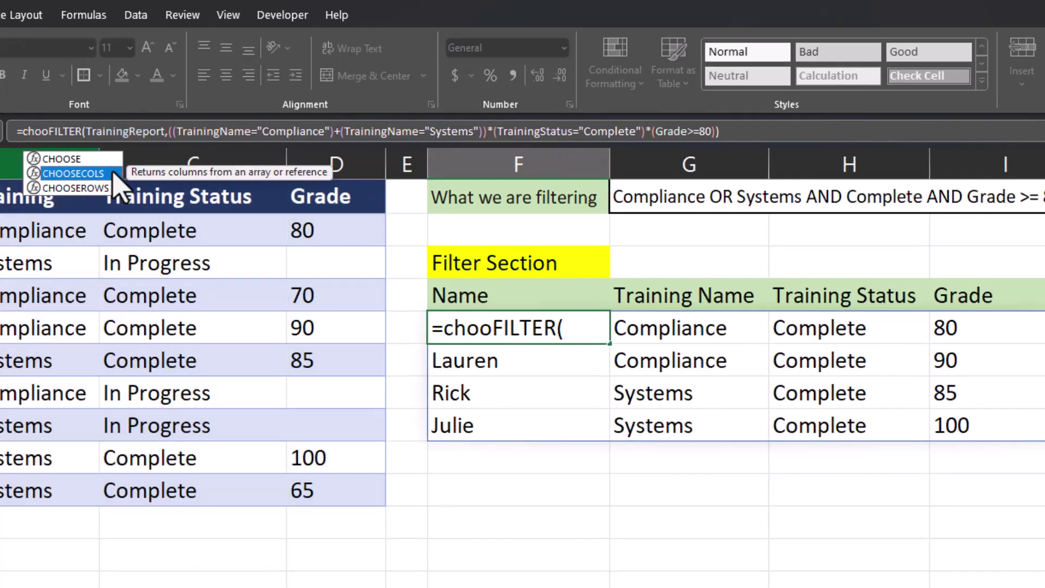
key("Tab")
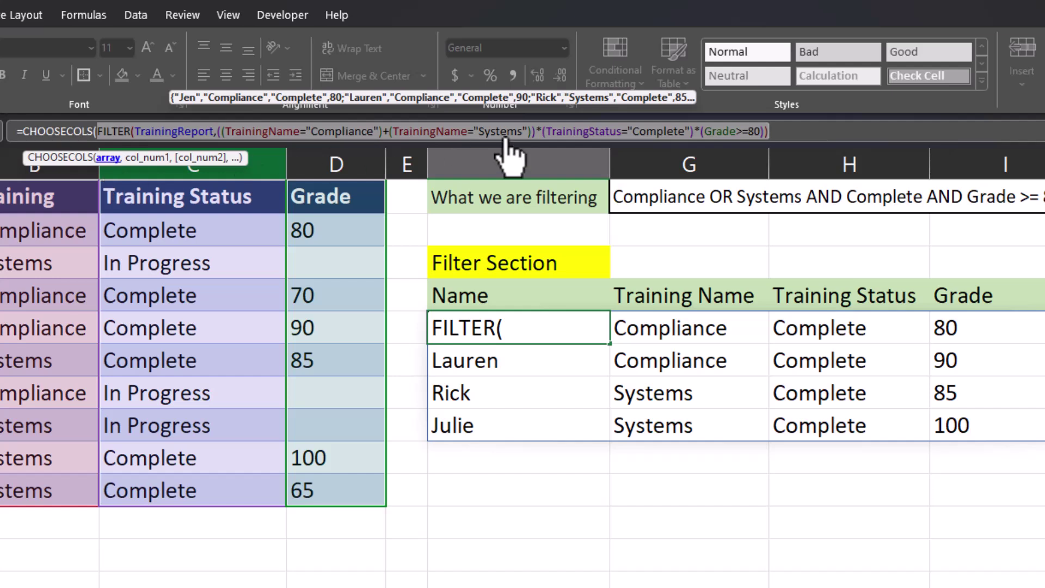
left_click(783, 135)
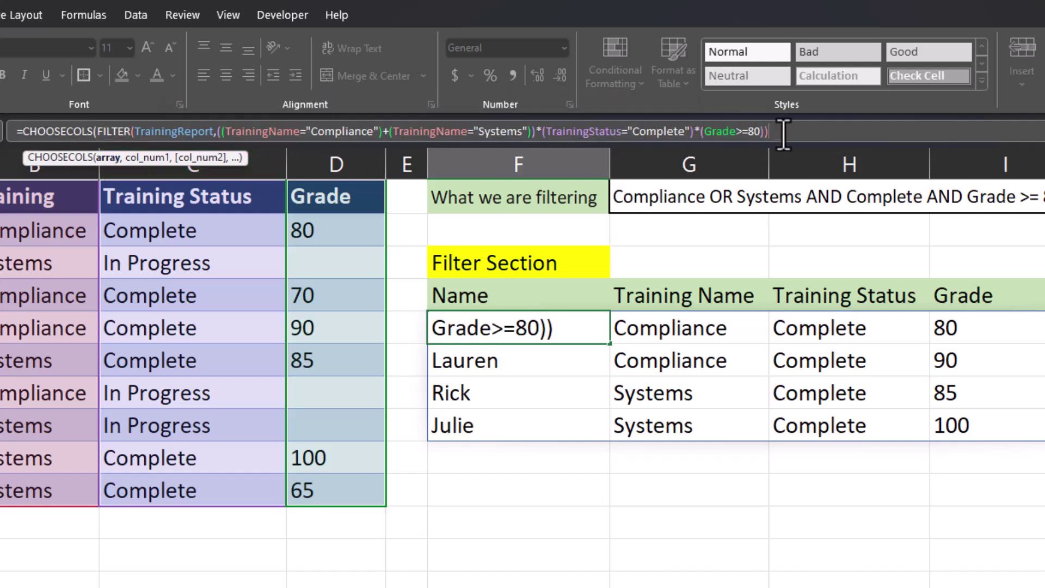
type(",")
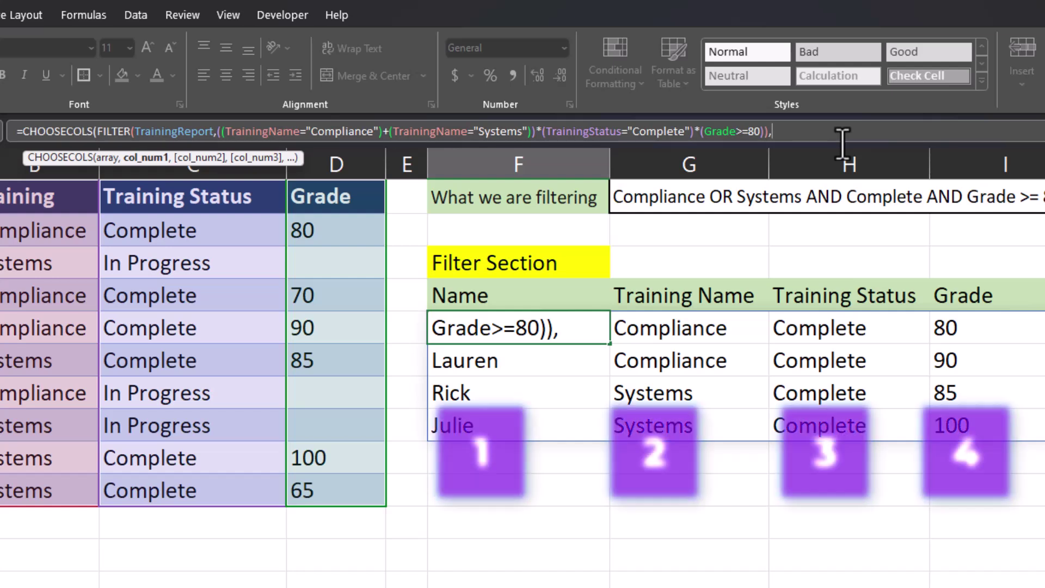
type("1,")
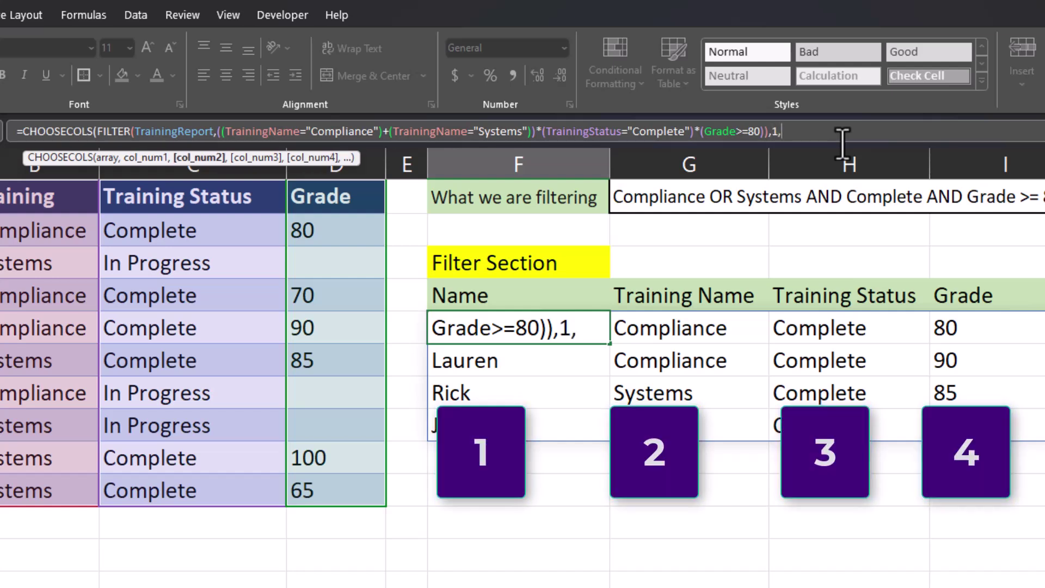
type("2,4")
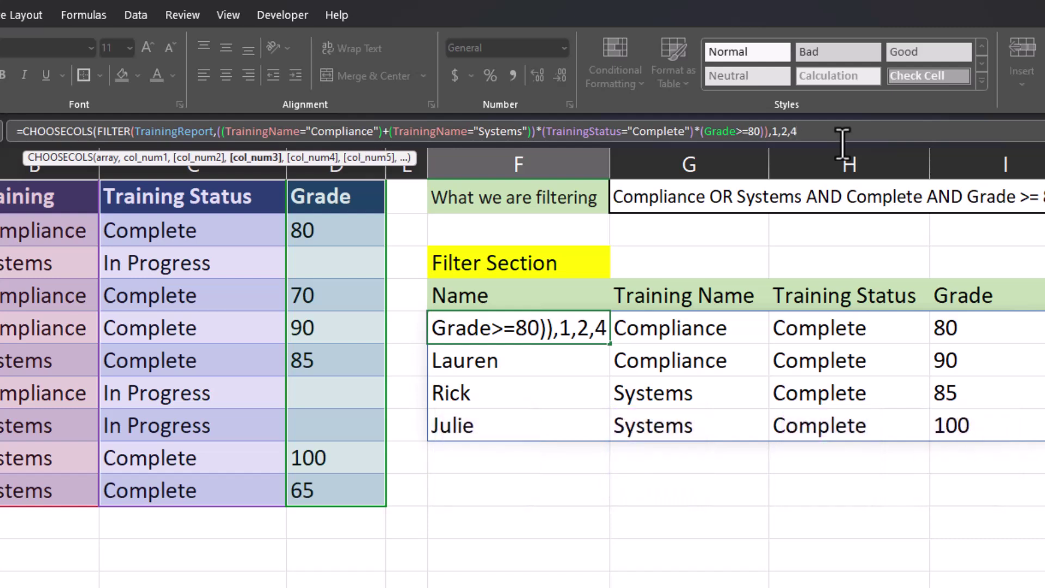
type(")")
key("Return")
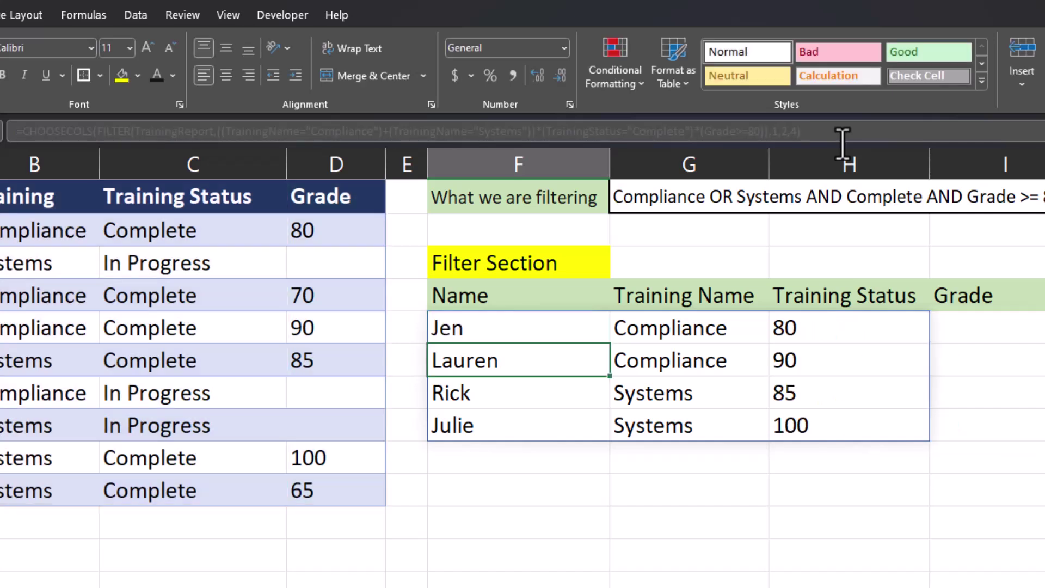
Copy the Grade header from I7 into H7, then clear I7
left_click(870, 493)
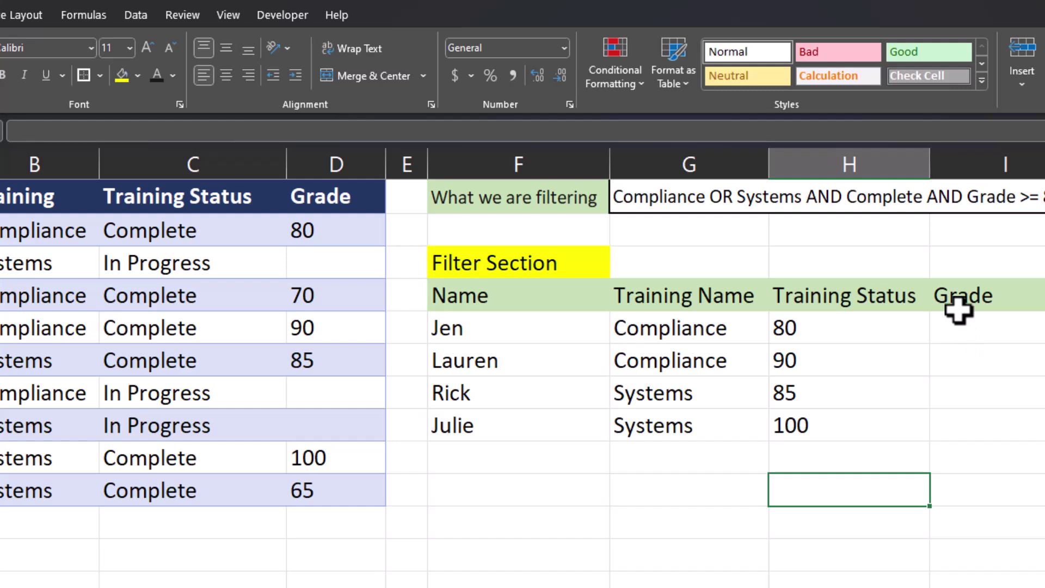
left_click(1010, 300)
key("ctrl+c")
left_click(882, 302)
key("ctrl+v")
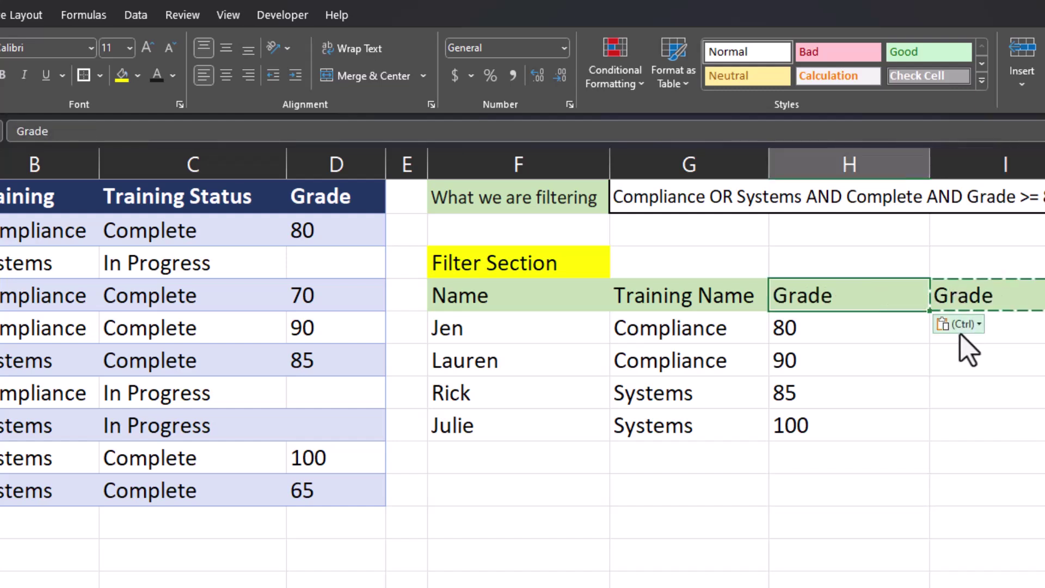
left_click(995, 308)
key("Delete")
left_click(999, 329)
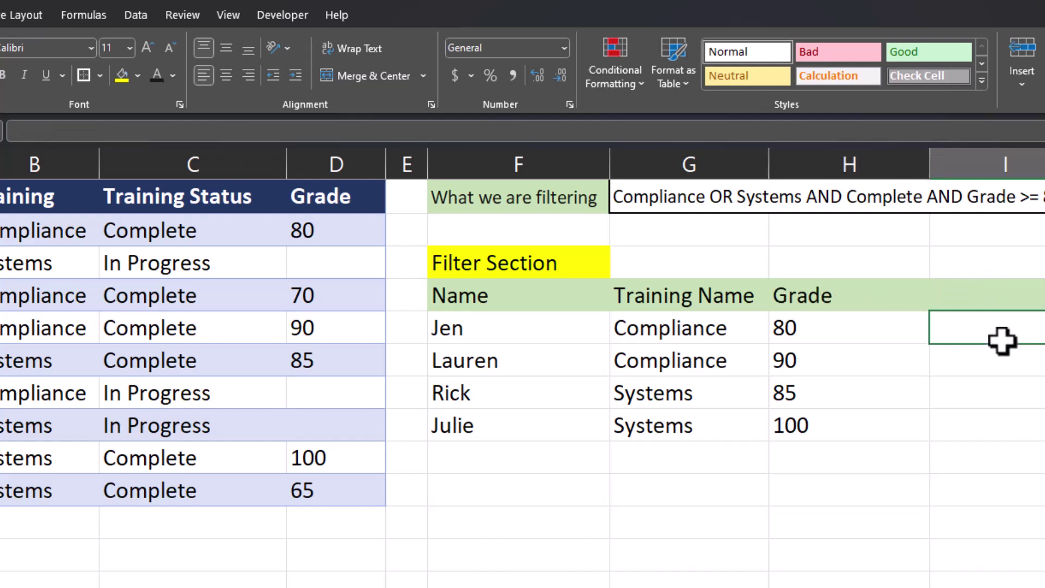